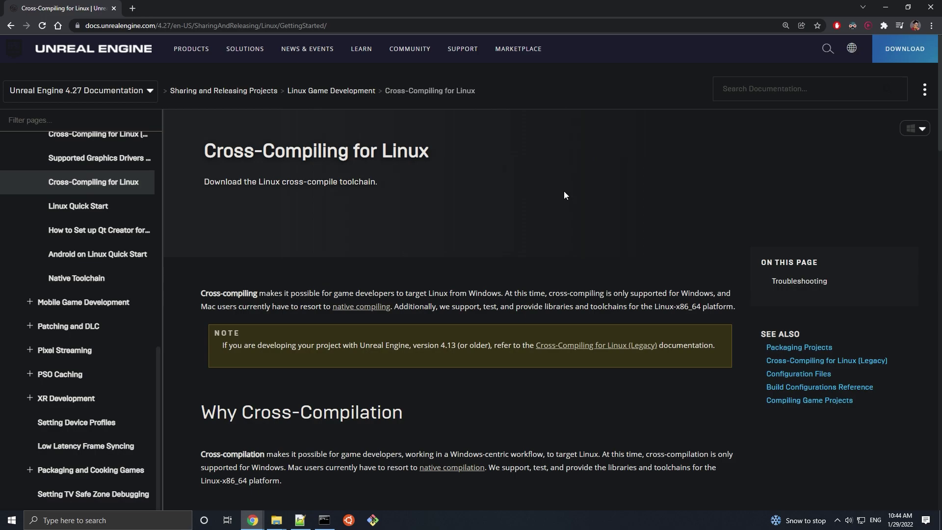
Download the v19 clang-11.0.1 toolchain installer listed for UE 4.27 and launch it
{"action": "scroll", "coordinate": [563, 191], "scroll_direction": "down", "scroll_amount": 8}
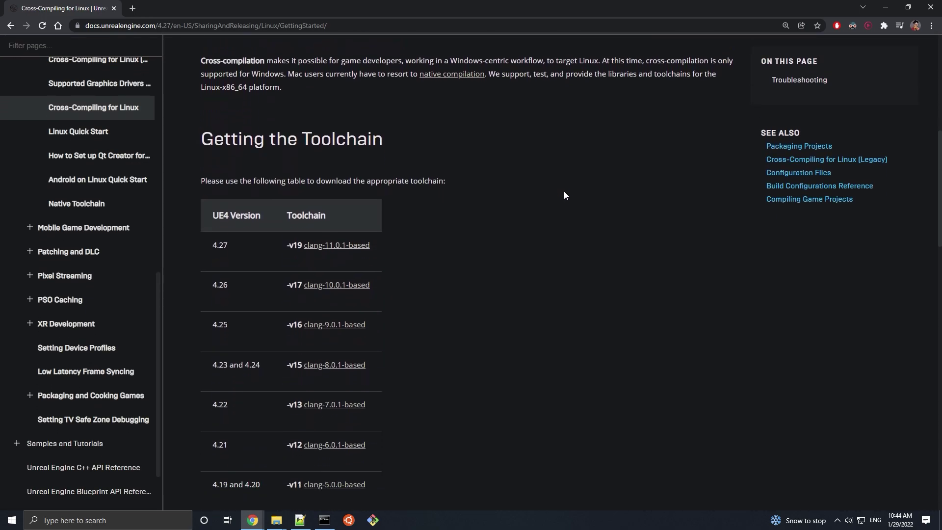
{"action": "scroll", "coordinate": [565, 194], "scroll_direction": "down", "scroll_amount": 1}
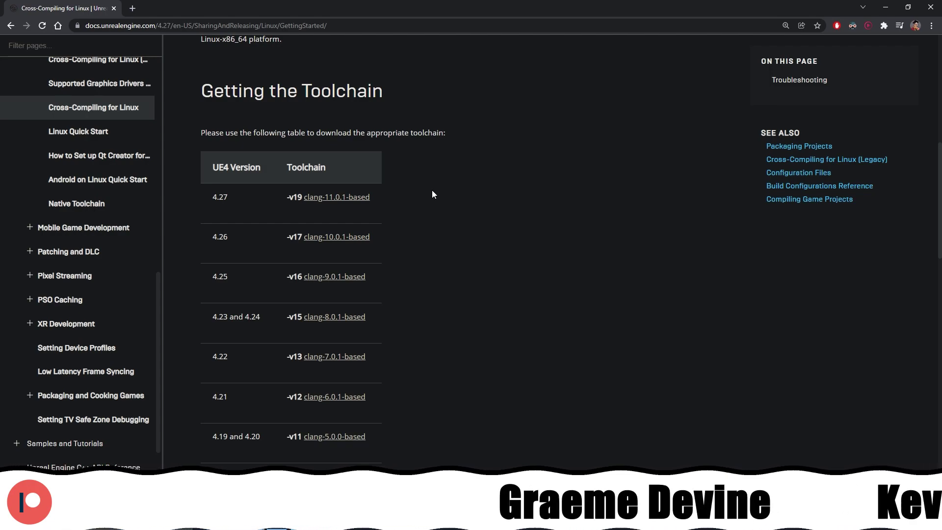
{"action": "left_click", "coordinate": [365, 199]}
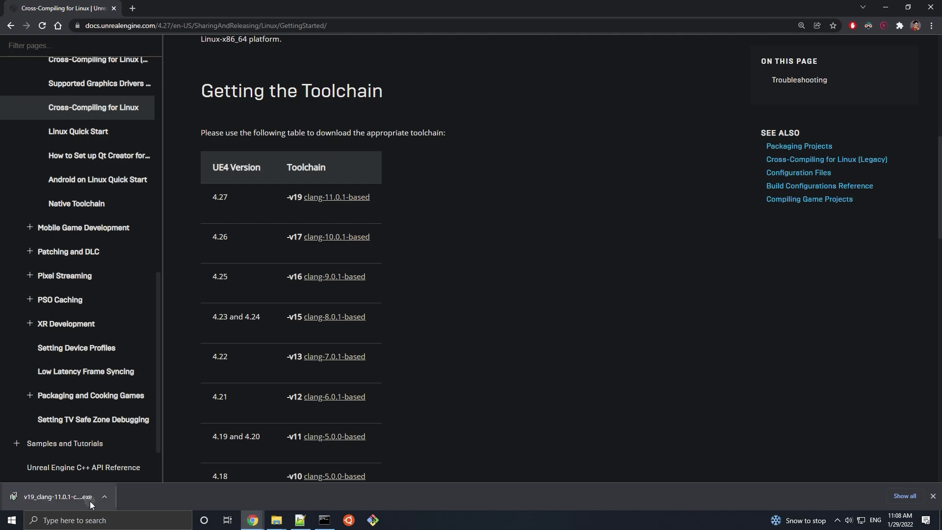
{"action": "left_click", "coordinate": [90, 502]}
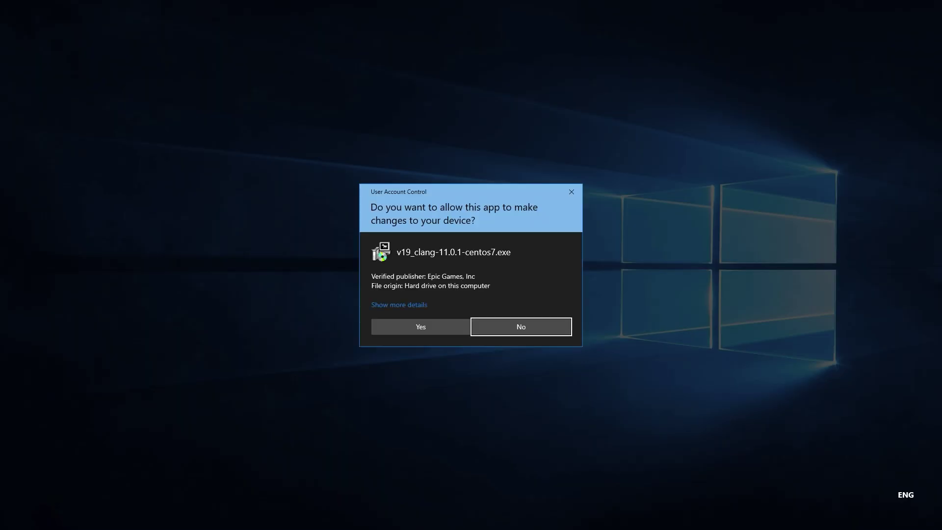
Install the v19_clang-11.0.1-centos7 toolchain into the default C:\UnrealToolchains folder, then close the installer
{"action": "left_click", "coordinate": [373, 330]}
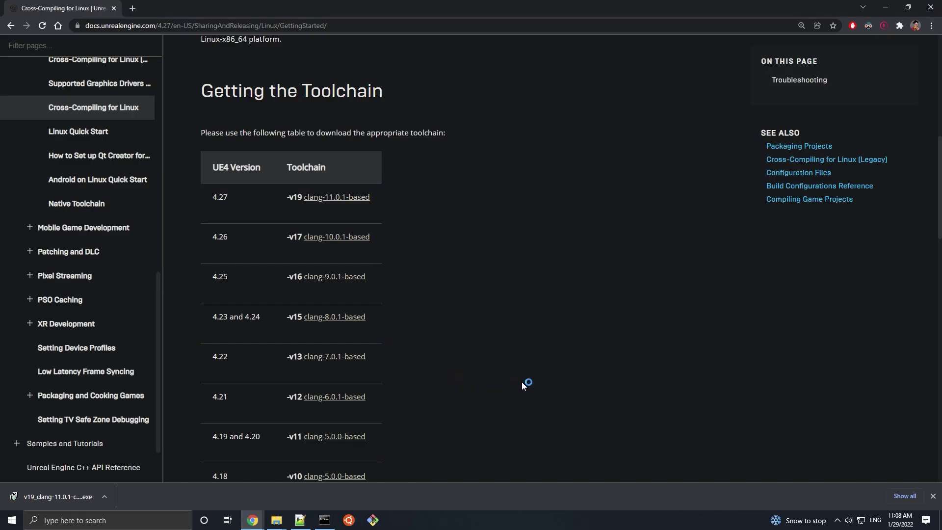
{"action": "left_click", "coordinate": [562, 319]}
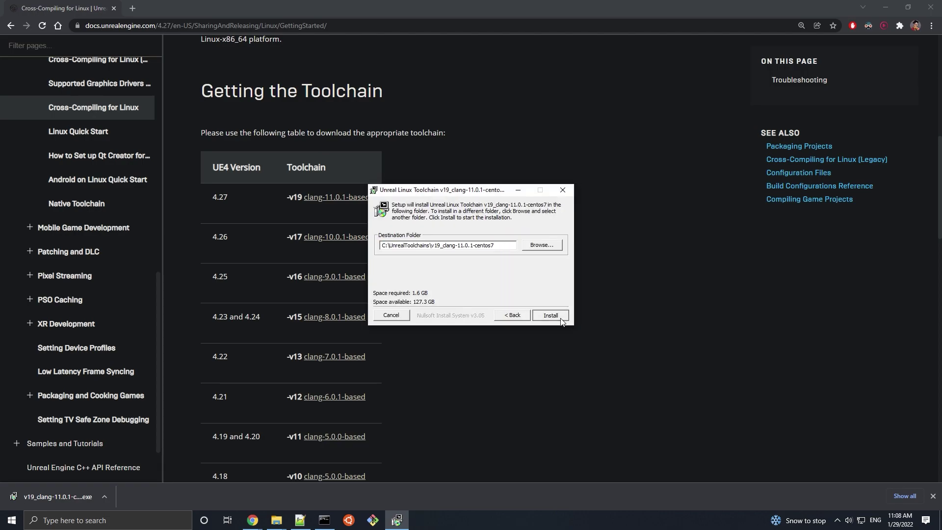
{"action": "left_click", "coordinate": [561, 319]}
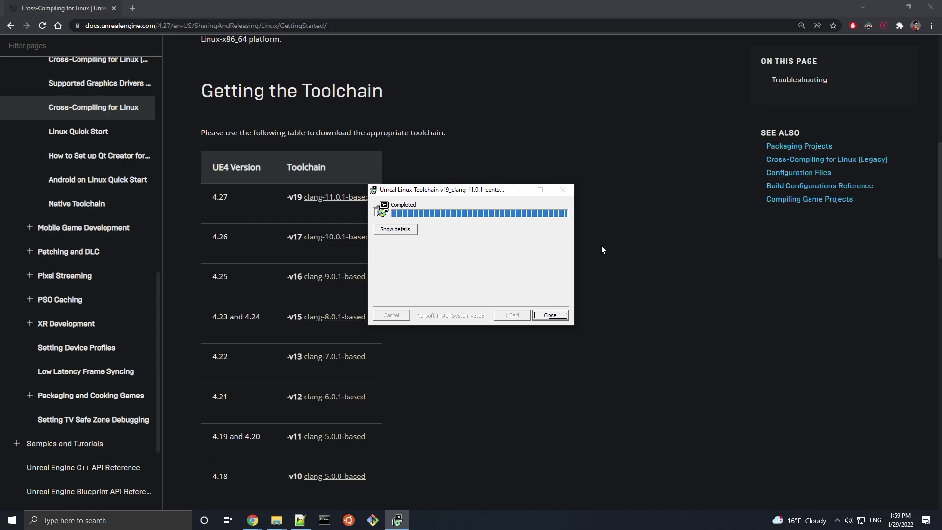
{"action": "key", "text": "Return"}
Copy the Troubleshooting clang++ -v check command and open a maximized Command Prompt
{"action": "scroll", "coordinate": [602, 250], "scroll_direction": "down", "scroll_amount": 8}
{"action": "scroll", "coordinate": [601, 250], "scroll_direction": "down", "scroll_amount": 5}
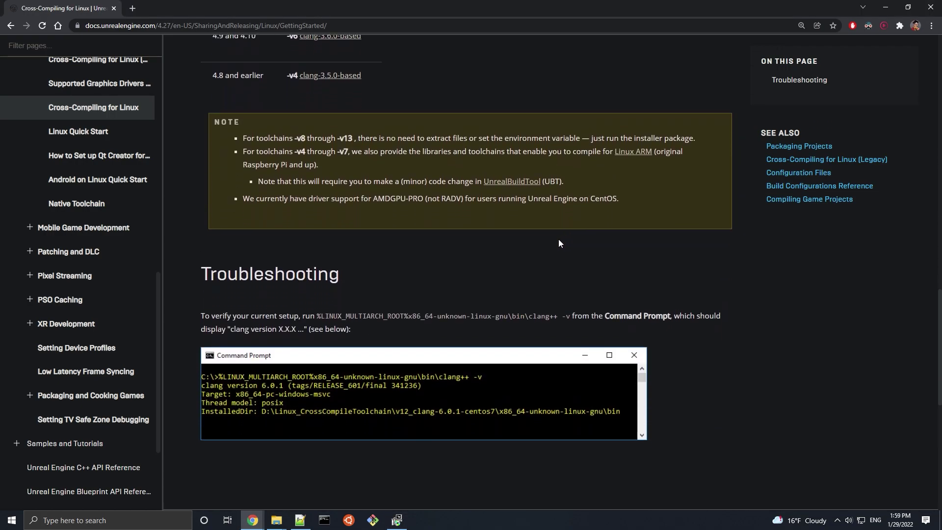
{"action": "double_click", "coordinate": [391, 231]}
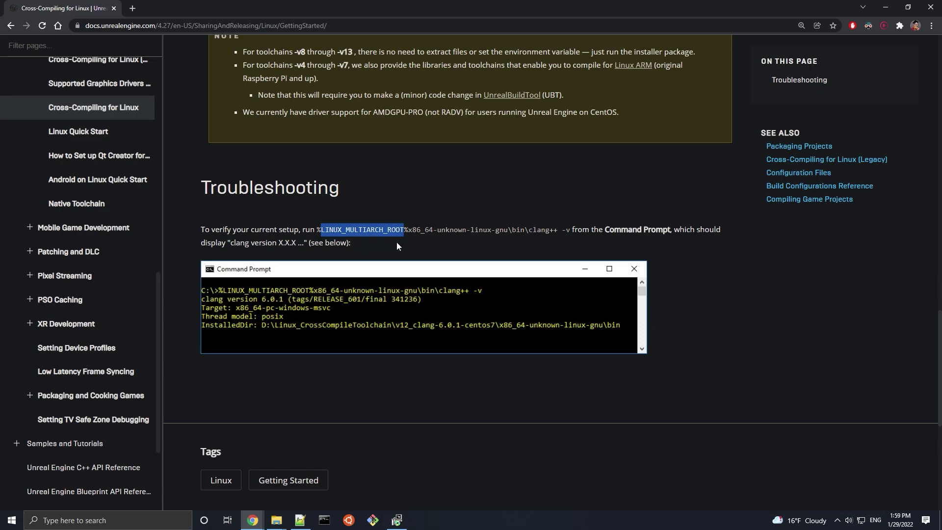
{"action": "left_click_drag", "start_coordinate": [317, 230], "coordinate": [574, 236]}
{"action": "key", "text": "ctrl+c"}
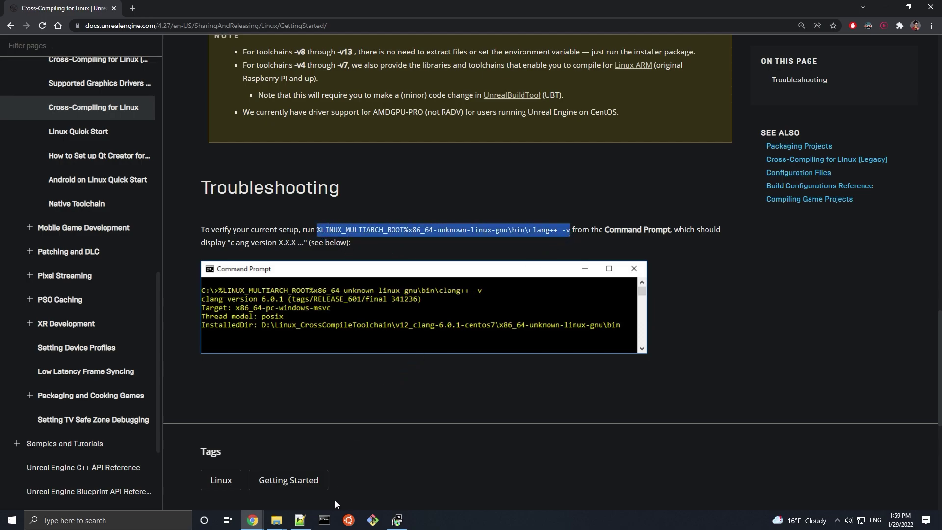
{"action": "left_click", "coordinate": [325, 520]}
{"action": "double_click", "coordinate": [561, 122]}
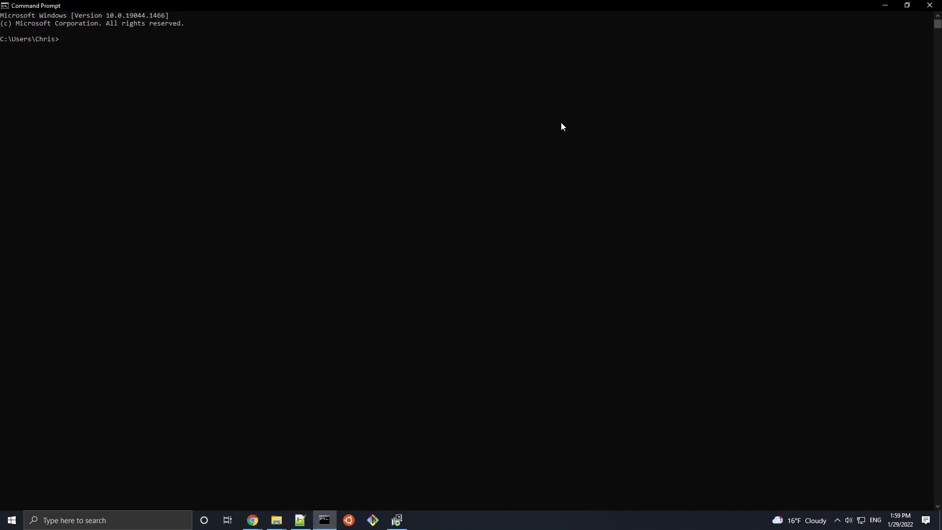
Run the pasted %LINUX_MULTIARCH_ROOT% clang++ -v command and confirm clang version 11.0.1
{"action": "key", "text": "ctrl+v"}
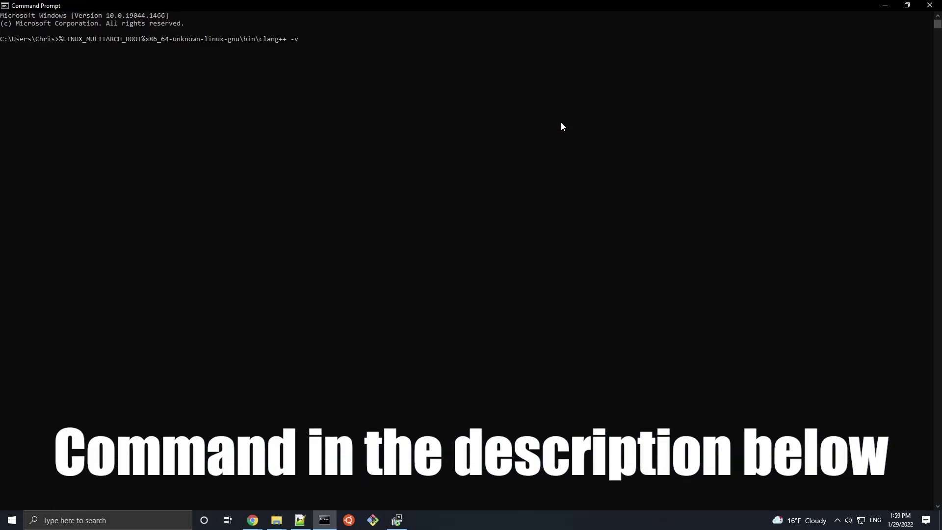
{"action": "key", "text": "Return"}
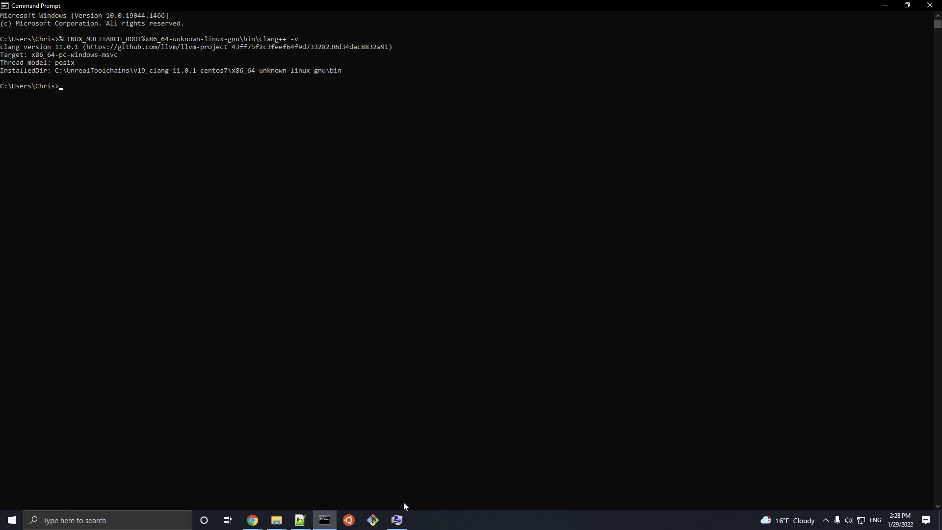
{"action": "left_click", "coordinate": [397, 519]}
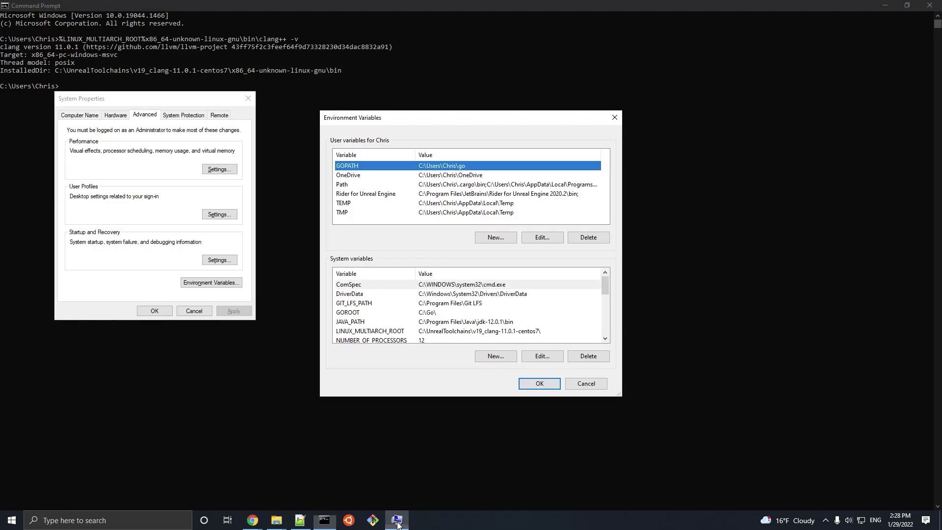
Open the LINUX_MULTIARCH_ROOT system variable to verify it points to the v19 clang-11.0.1 toolchain folder
{"action": "left_click", "coordinate": [441, 333]}
{"action": "left_click", "coordinate": [541, 356]}
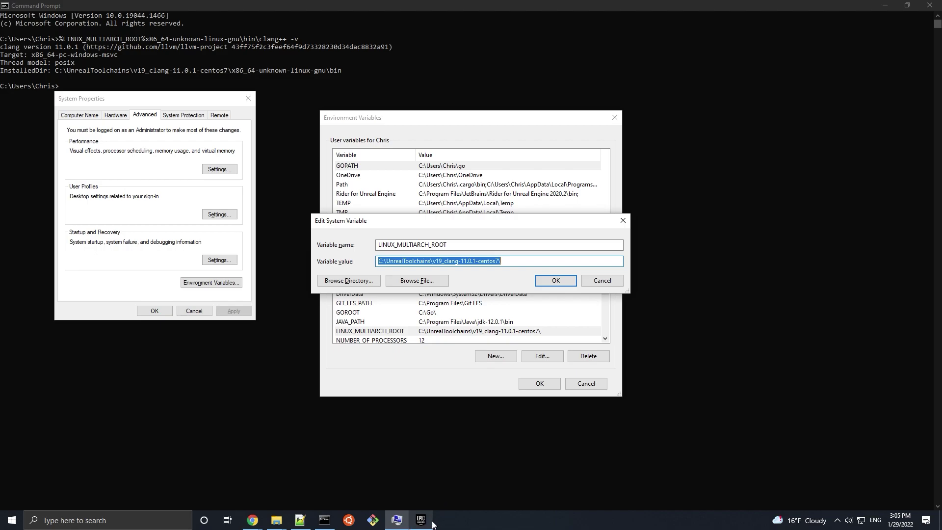
{"action": "left_click", "coordinate": [421, 520]}
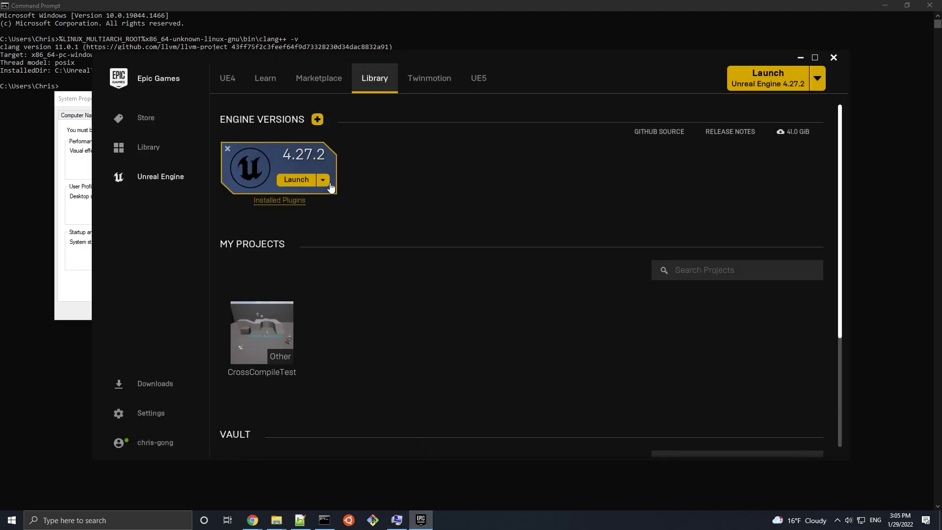
Open Unreal Engine 4.27.2 Installation Options and confirm the Linux target platform (9.50 GB) is checked
{"action": "left_click", "coordinate": [330, 187]}
{"action": "left_click", "coordinate": [330, 197]}
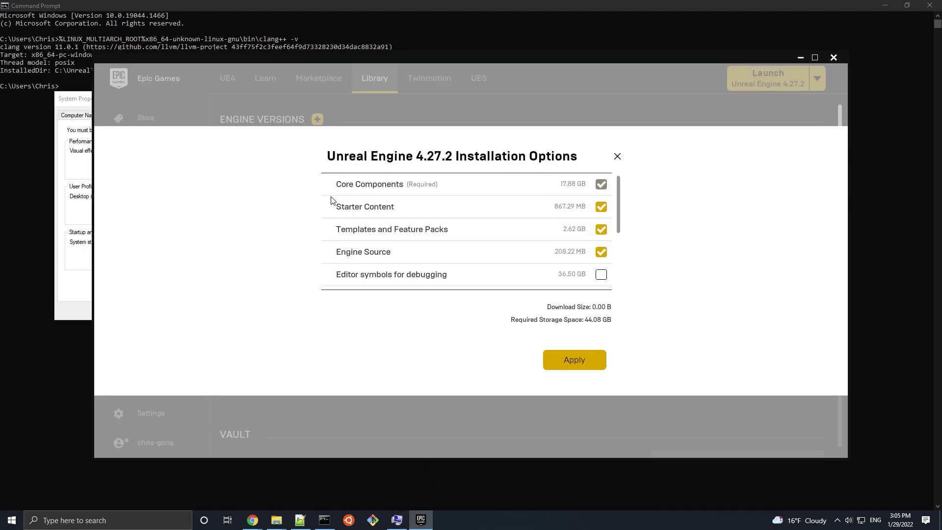
{"action": "scroll", "coordinate": [416, 265], "scroll_direction": "down", "scroll_amount": 4}
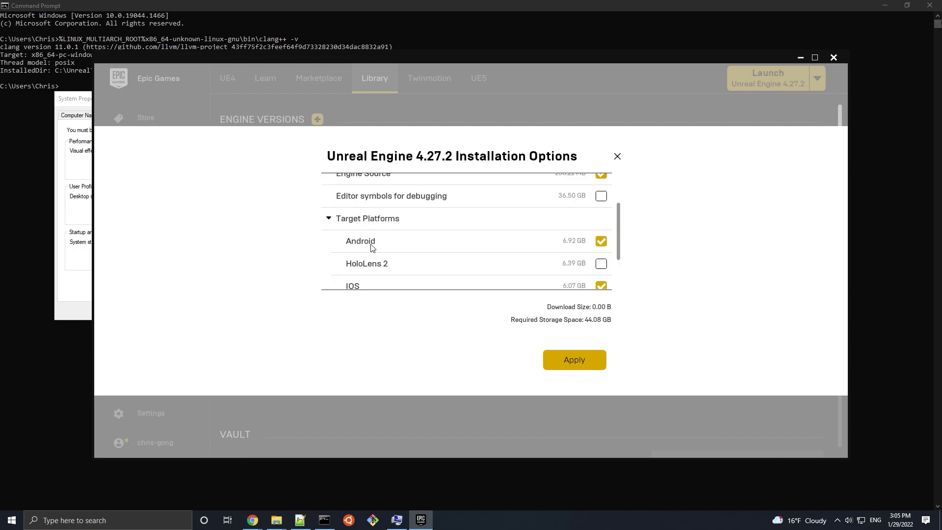
{"action": "scroll", "coordinate": [368, 260], "scroll_direction": "down", "scroll_amount": 1}
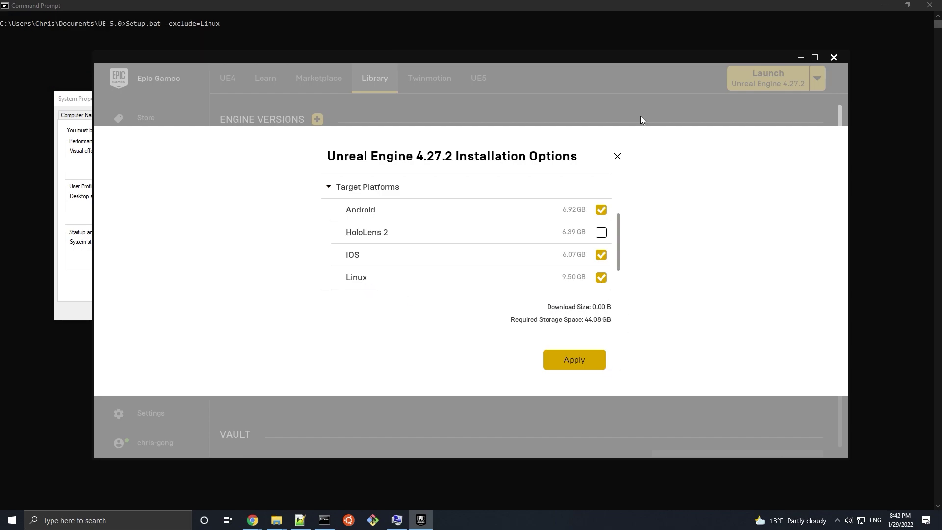
Remove '-exclude=Linux' from the Command Prompt line, leaving only Setup.bat
{"action": "left_click", "coordinate": [553, 9]}
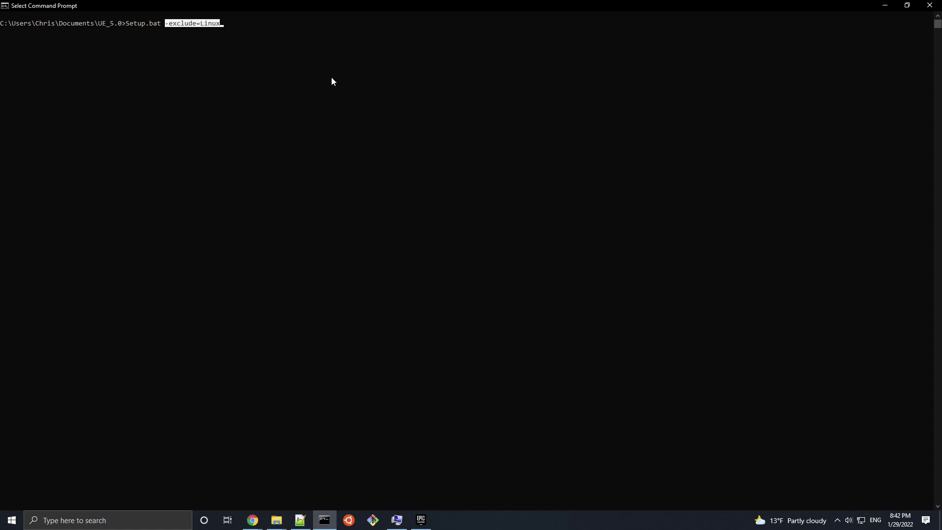
{"action": "key", "text": "ctrl+c"}
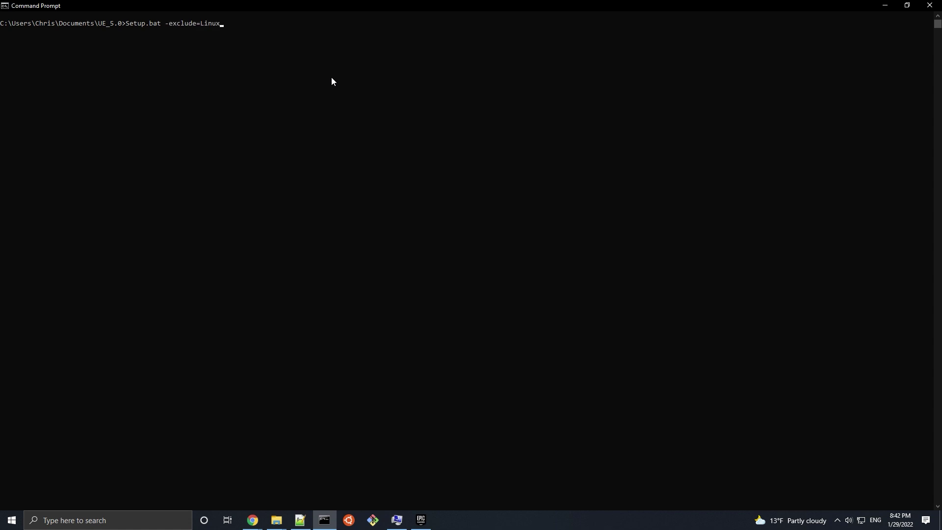
{"action": "key", "text": "BackSpace"}
{"action": "key", "text": "BackSpace"}
{"action": "key", "text": "BackSpace"}
{"action": "key", "text": "BackSpace"}
{"action": "key", "text": "BackSpace"}
{"action": "key", "text": "BackSpace"}
{"action": "key", "text": "BackSpace"}
{"action": "key", "text": "BackSpace"}
{"action": "key", "text": "BackSpace"}
{"action": "key", "text": "BackSpace"}
{"action": "key", "text": "BackSpace"}
{"action": "key", "text": "BackSpace"}
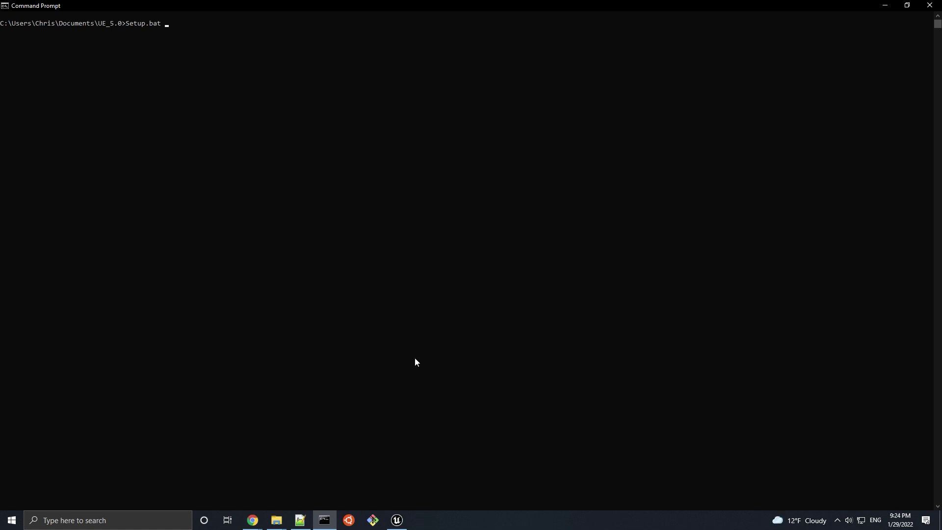
{"action": "left_click", "coordinate": [397, 520]}
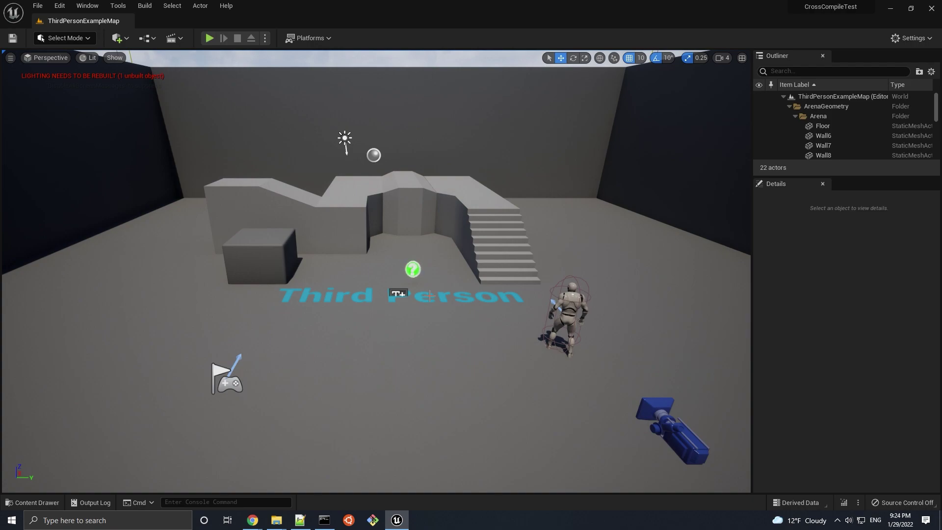
Check the Linux SDK shows v19_clang-11.0.1-centos7 and Visual Studio offers Linux and LinuxArm64 platforms
{"action": "left_click", "coordinate": [319, 39]}
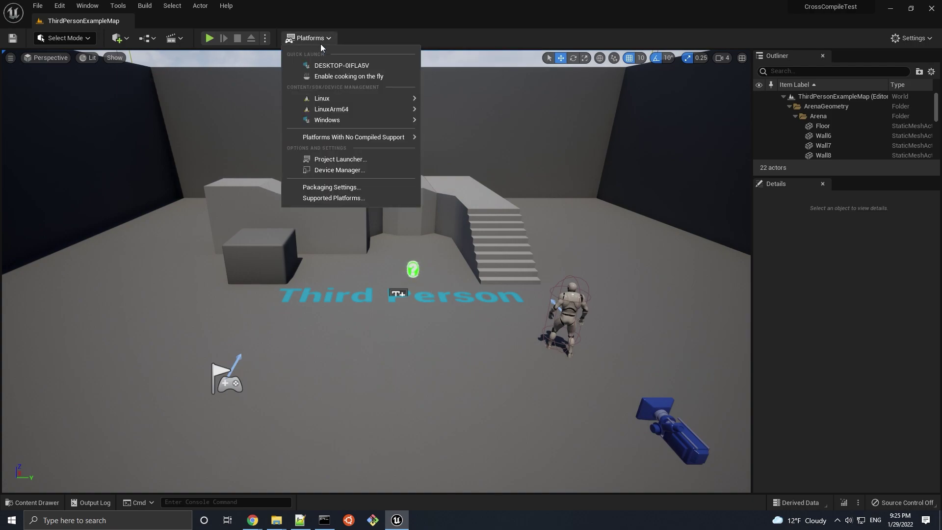
{"action": "mouse_move", "coordinate": [371, 100]}
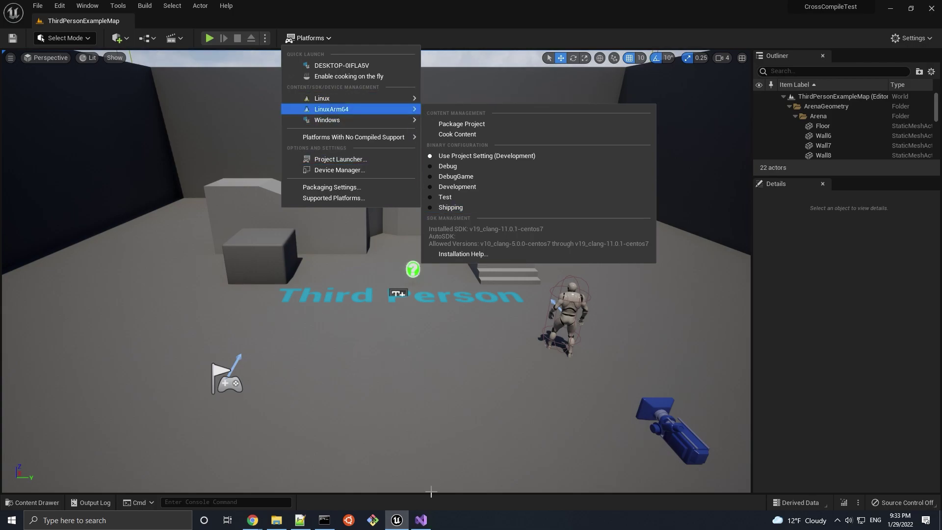
{"action": "left_click", "coordinate": [421, 521]}
{"action": "left_click", "coordinate": [286, 23]}
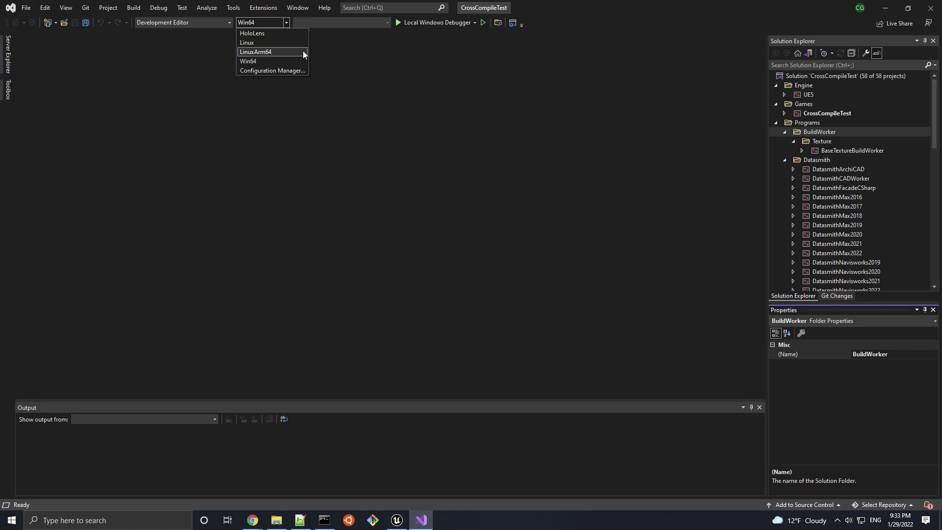
Regenerate the CrossCompileTest Visual Studio project files from File Explorer, then return to Unreal Editor
{"action": "left_click", "coordinate": [276, 521]}
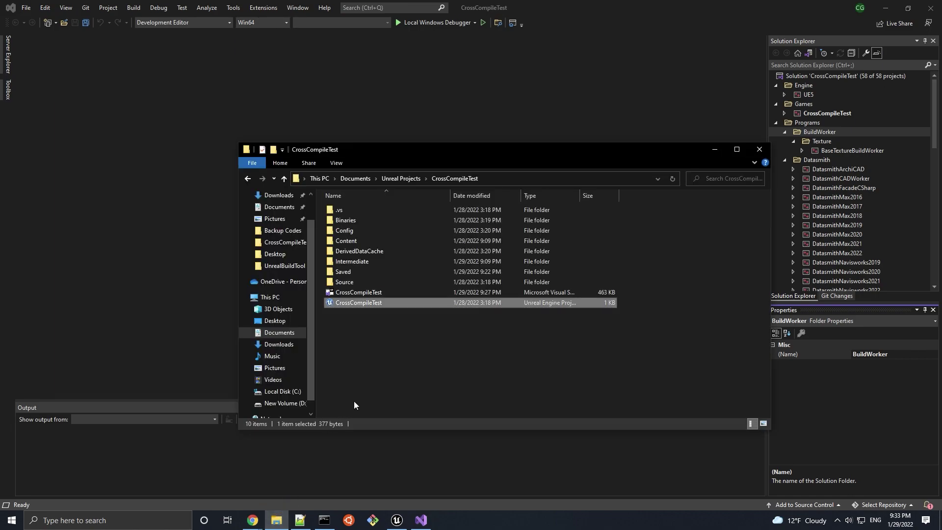
{"action": "right_click", "coordinate": [422, 303]}
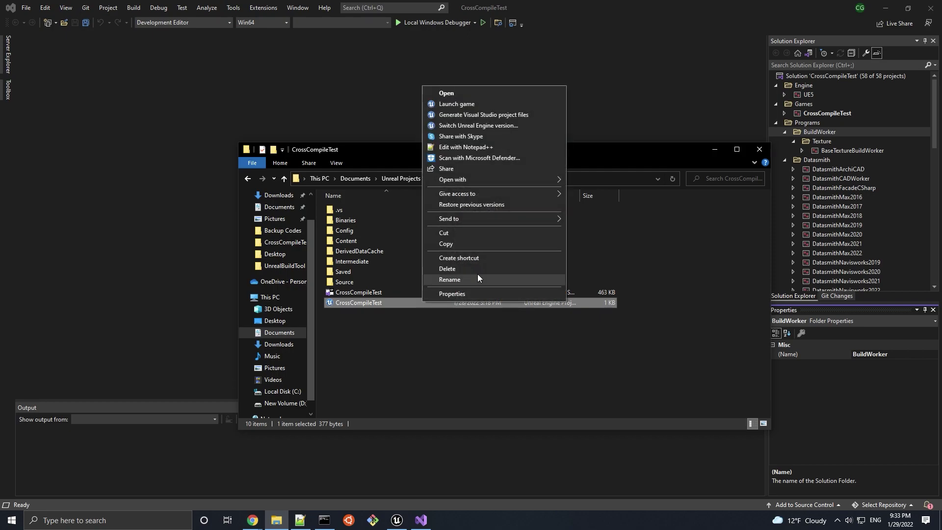
{"action": "left_click", "coordinate": [540, 115]}
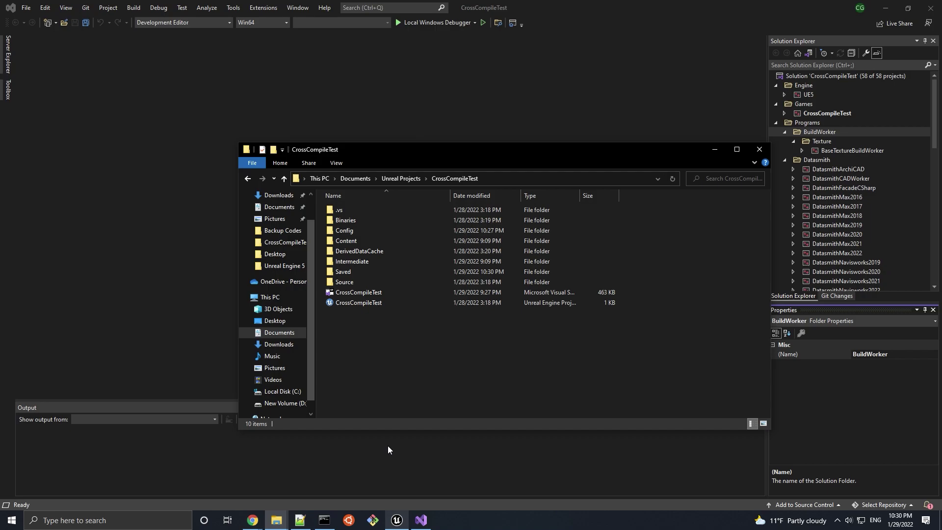
{"action": "left_click", "coordinate": [397, 520]}
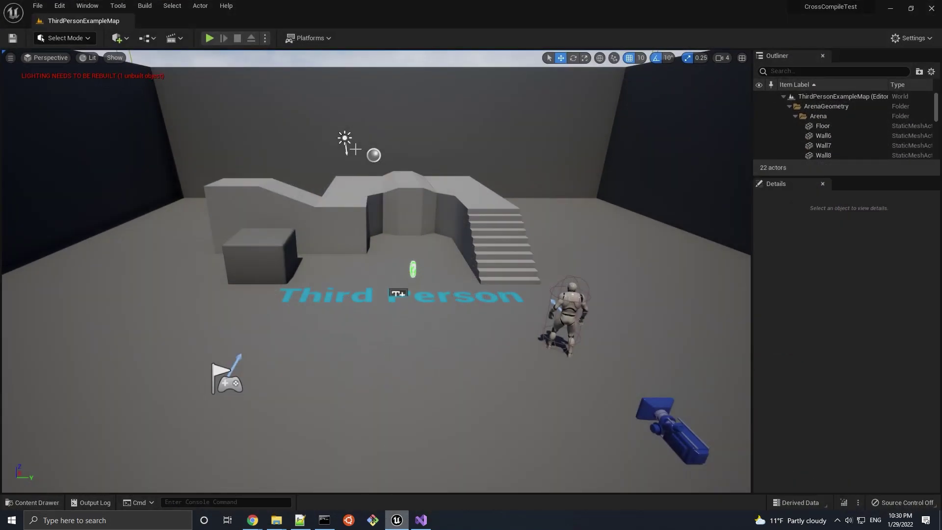
Package the project for Linux into the project folder and show the output log
{"action": "left_click", "coordinate": [311, 38]}
{"action": "mouse_move", "coordinate": [387, 97]}
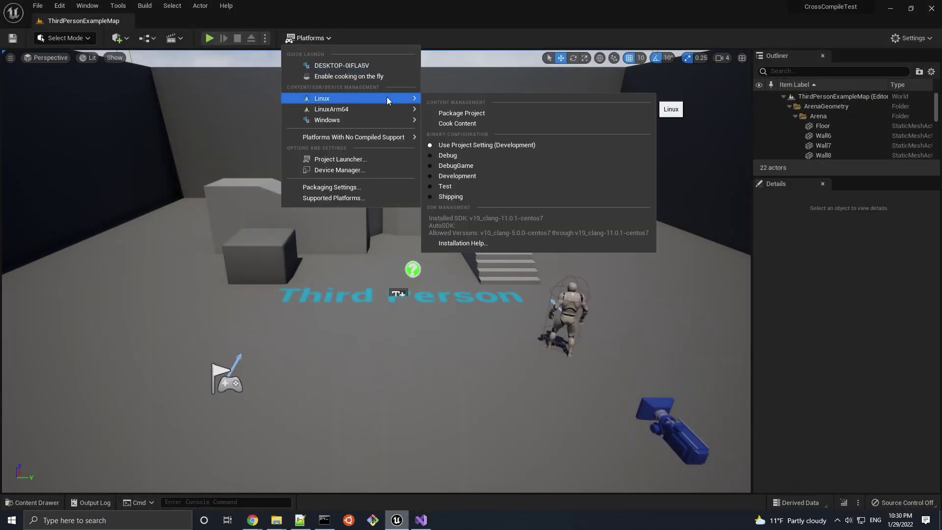
{"action": "left_click", "coordinate": [488, 116]}
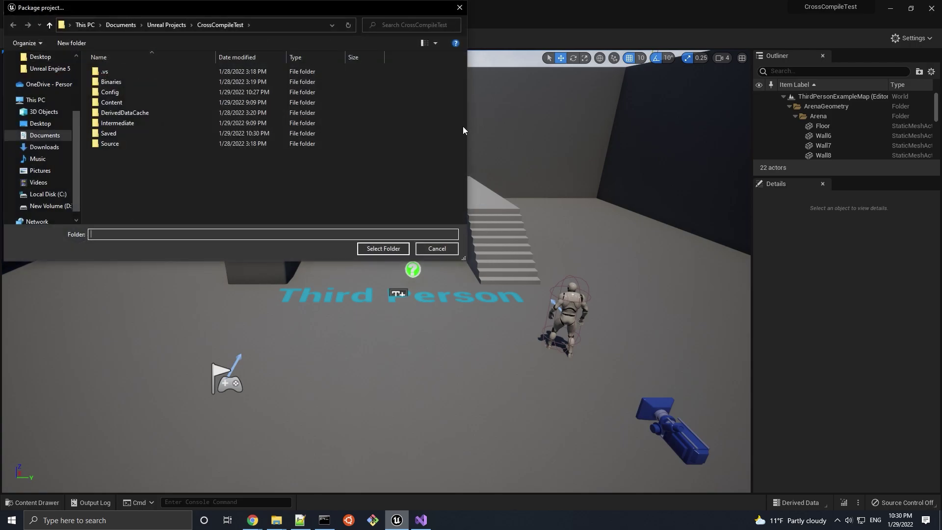
{"action": "left_click", "coordinate": [407, 249]}
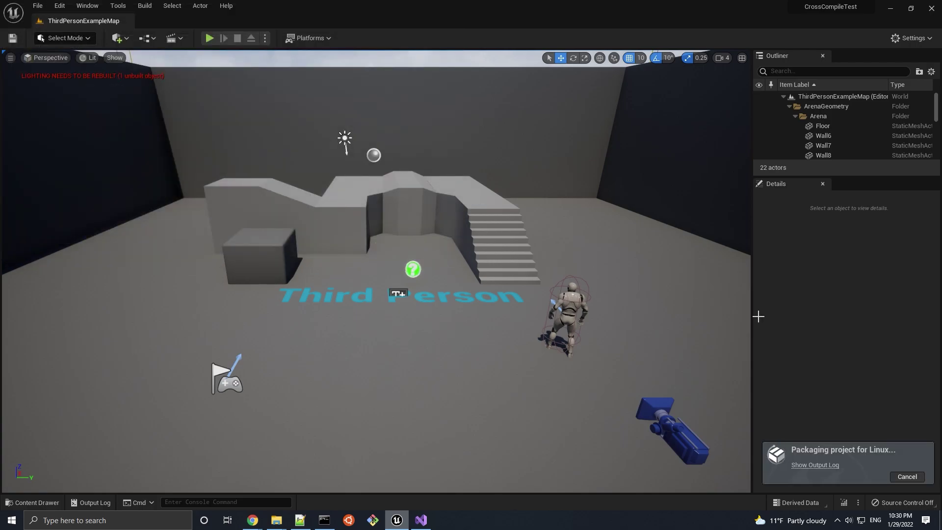
{"action": "left_click", "coordinate": [814, 465]}
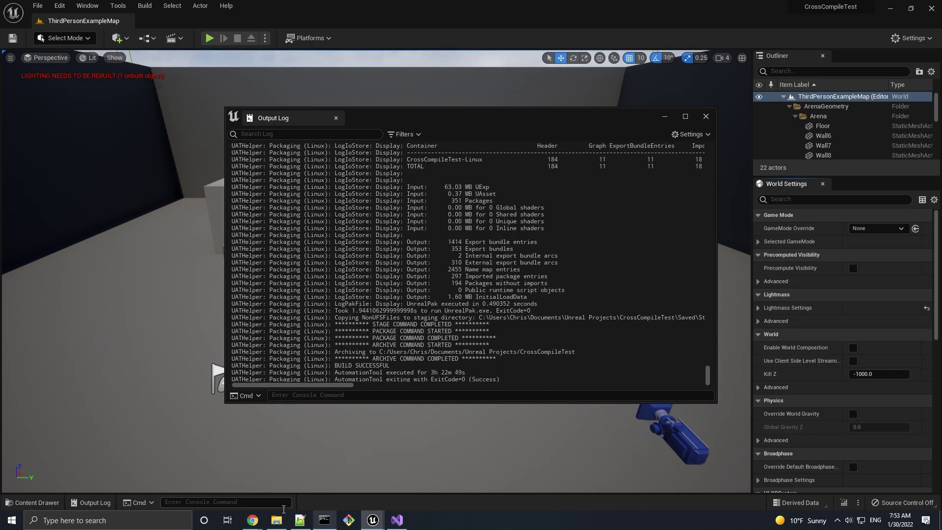
Locate the newly created Linux build folder in the project folder
{"action": "left_click", "coordinate": [276, 521]}
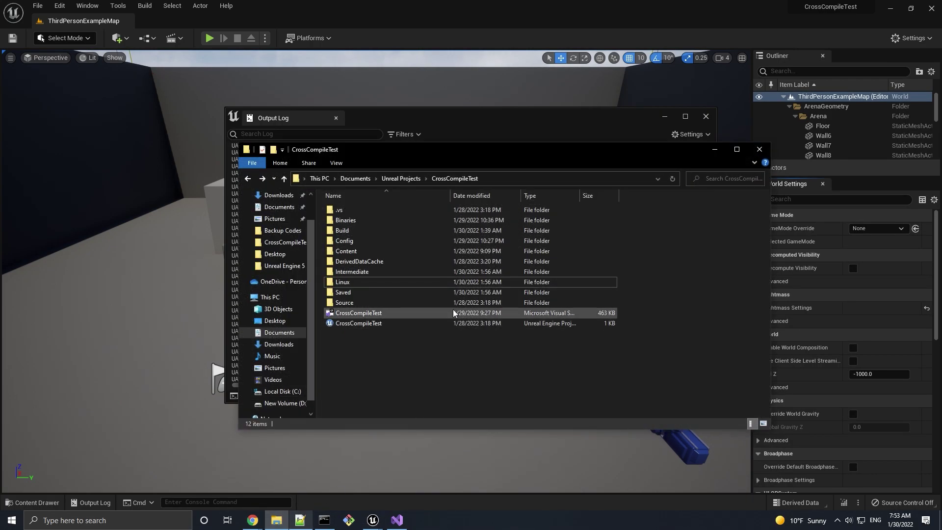
{"action": "left_click", "coordinate": [449, 284]}
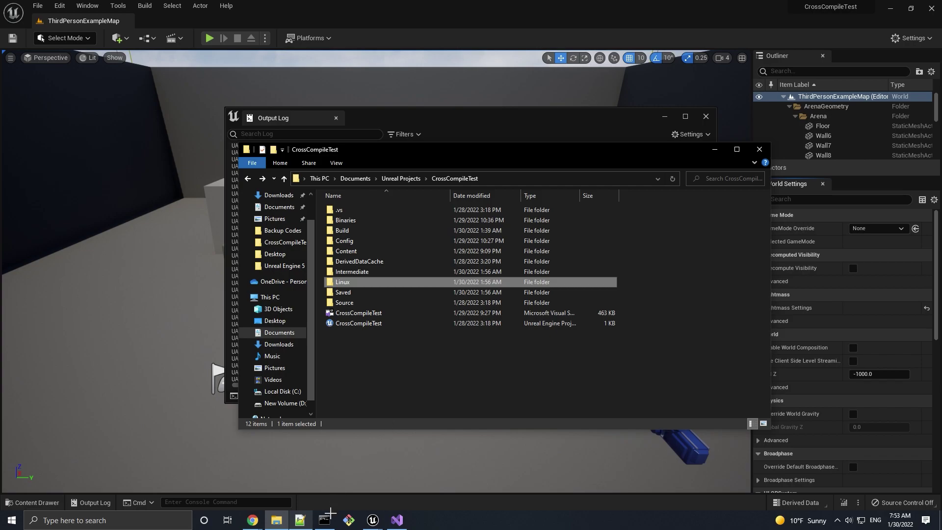
{"action": "left_click", "coordinate": [324, 520]}
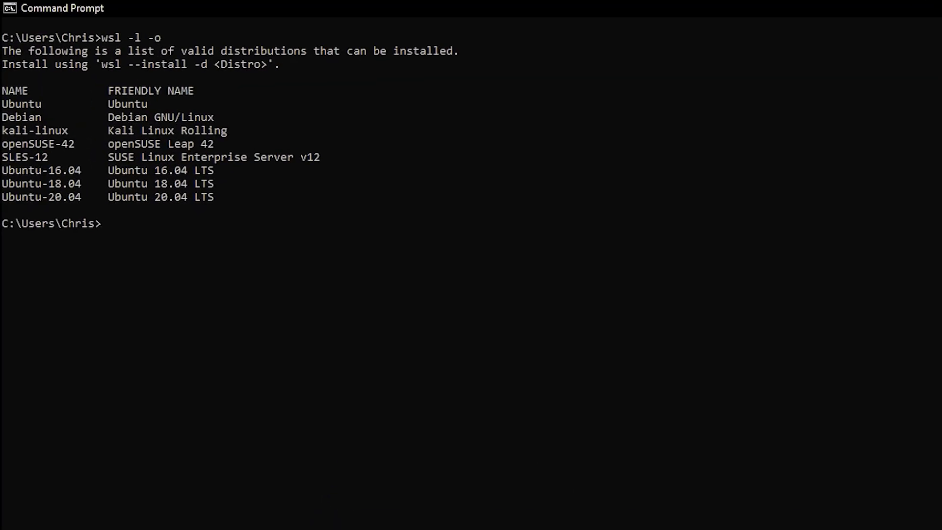
Run wsl --install -d Ubuntu, copying the Ubuntu name from the listed distributions
{"action": "type", "text": "wsl --install -d"}
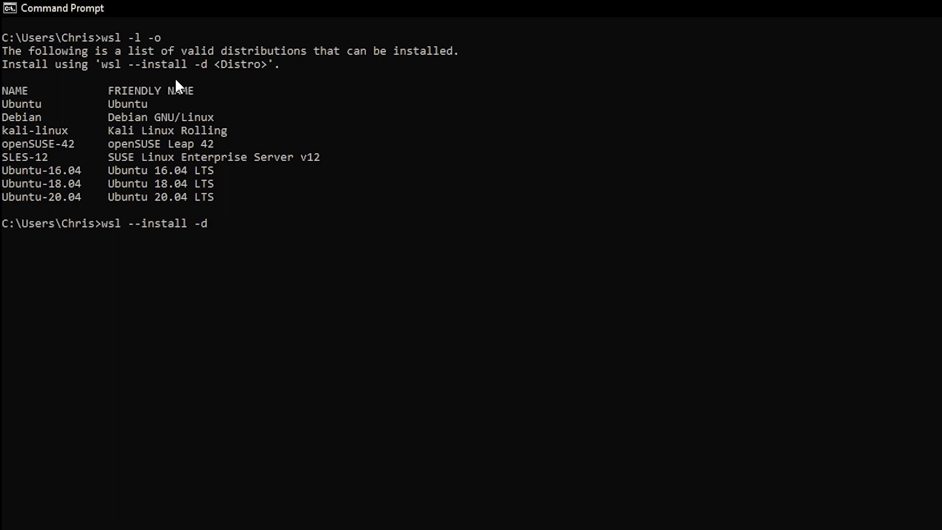
{"action": "left_click_drag", "start_coordinate": [160, 37], "coordinate": [101, 37]}
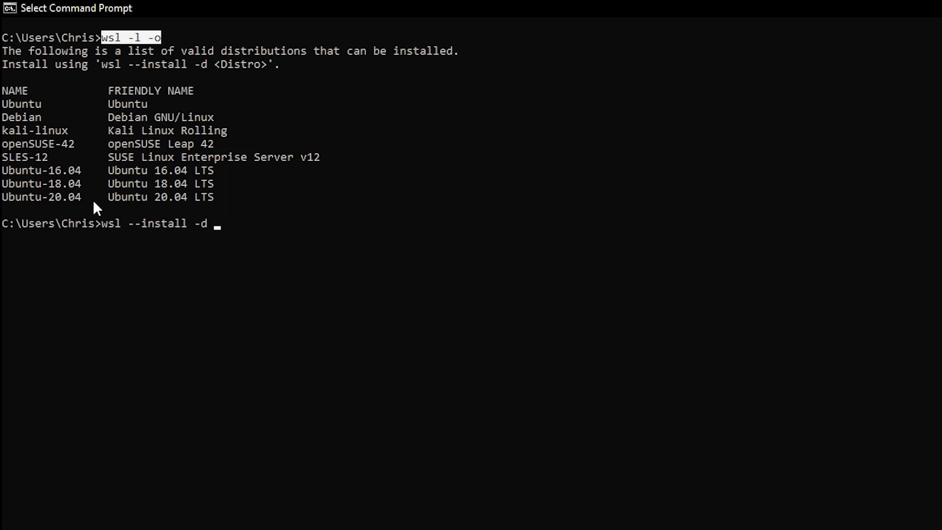
{"action": "left_click_drag", "start_coordinate": [38, 102], "coordinate": [8, 102]}
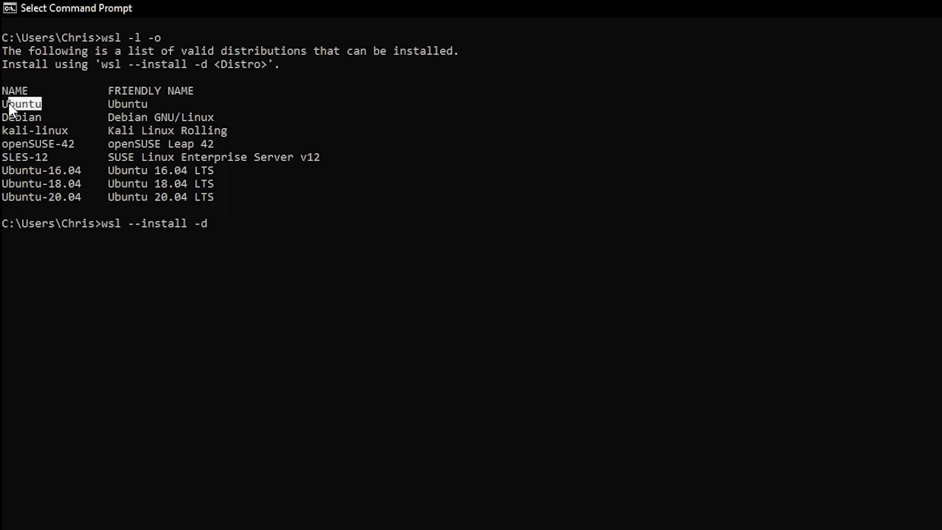
{"action": "key", "text": "ctrl+c"}
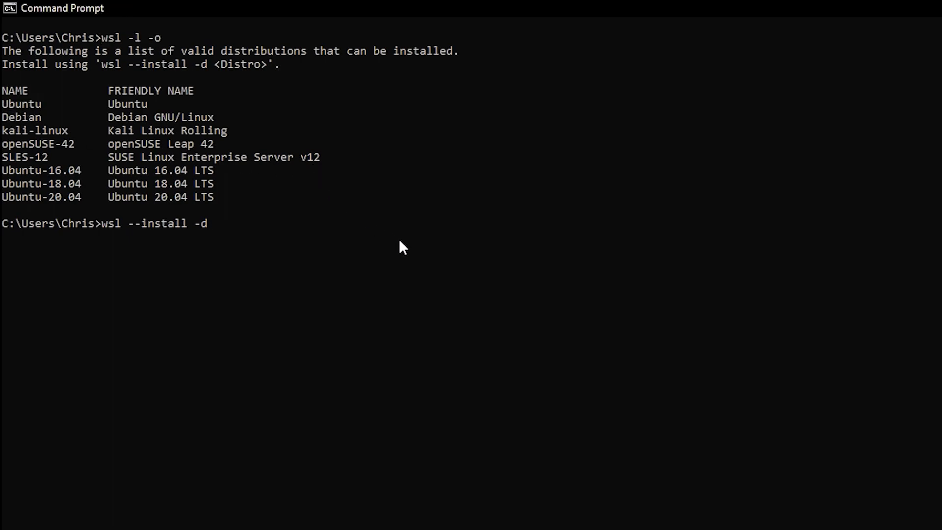
{"action": "key", "text": "ctrl+v"}
{"action": "key", "text": "Return"}
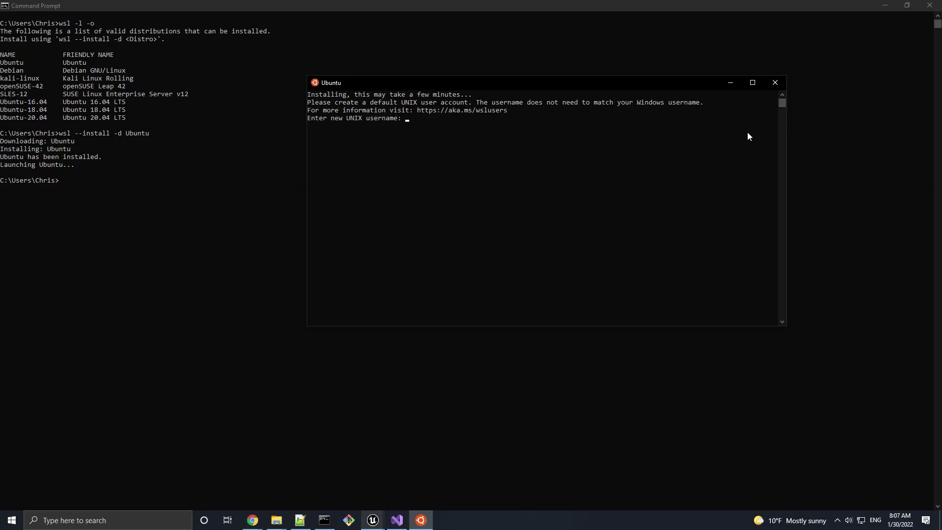
Maximize the Ubuntu window and search the taskbar for 'Ubuntu' to relaunch it
{"action": "left_click", "coordinate": [753, 83]}
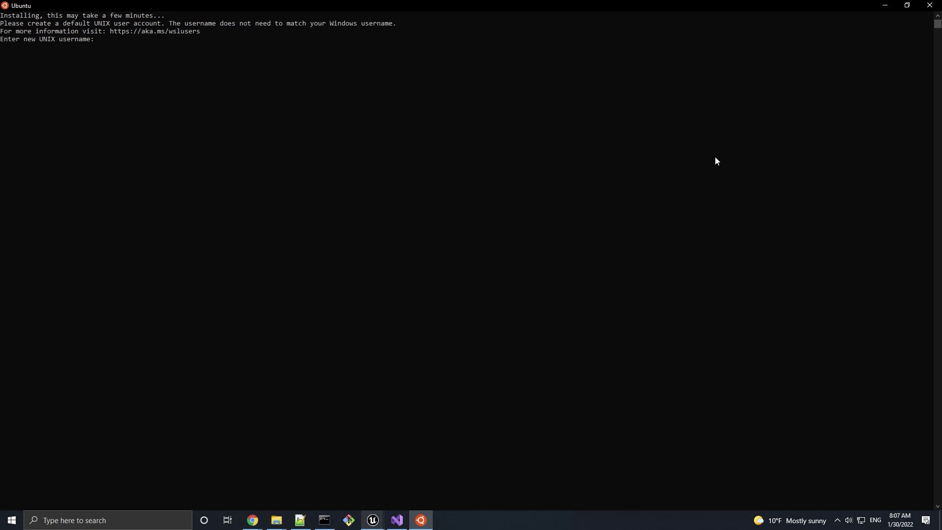
{"action": "left_click", "coordinate": [126, 521]}
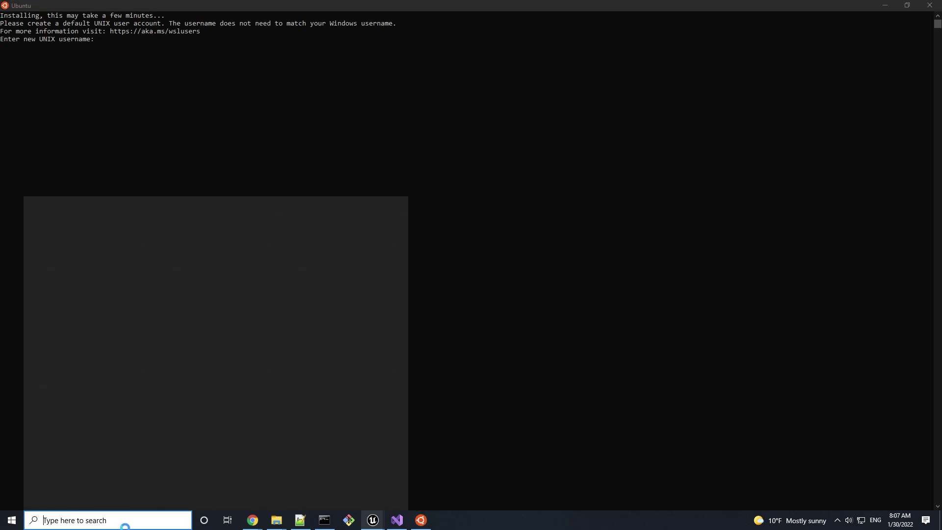
{"action": "type", "text": "Ubuntu"}
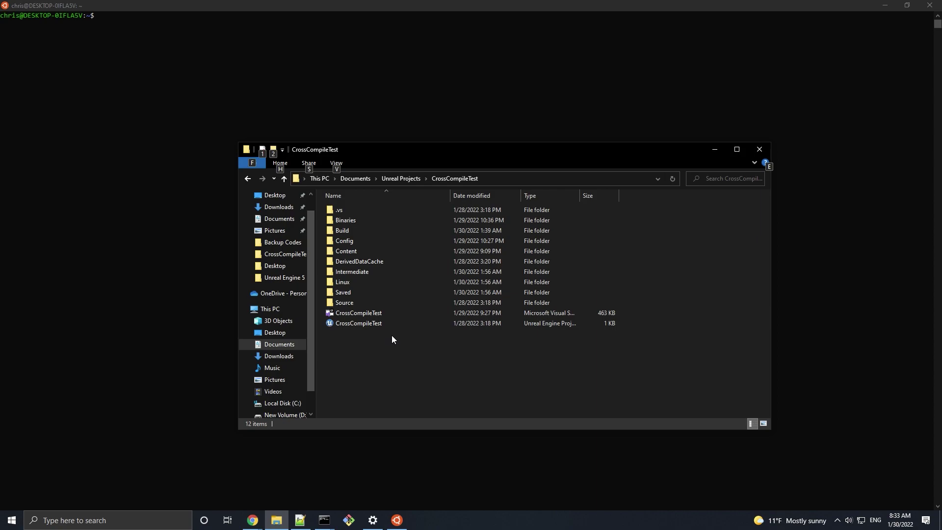
Copy the packaged Linux folder's path in Explorer and convert it with wslpath
{"action": "left_click", "coordinate": [385, 282]}
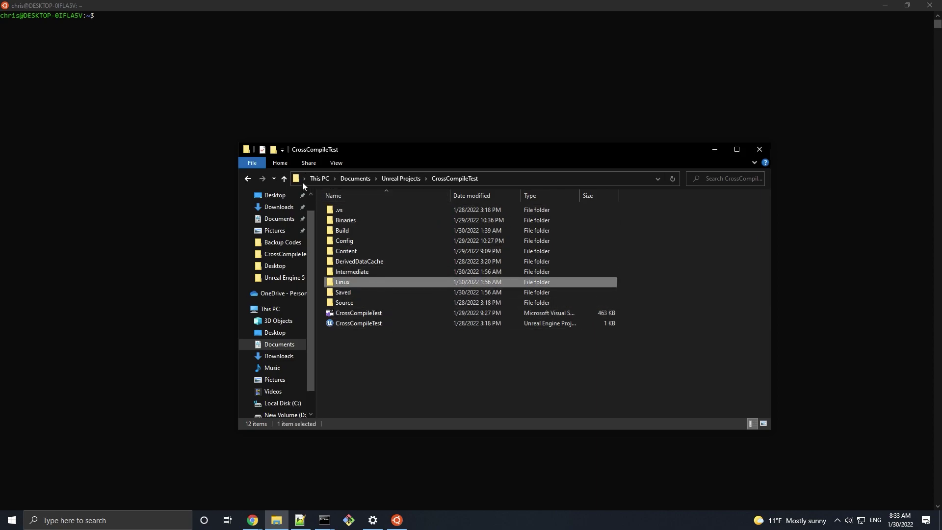
{"action": "left_click", "coordinate": [280, 163]}
{"action": "left_click", "coordinate": [349, 189]}
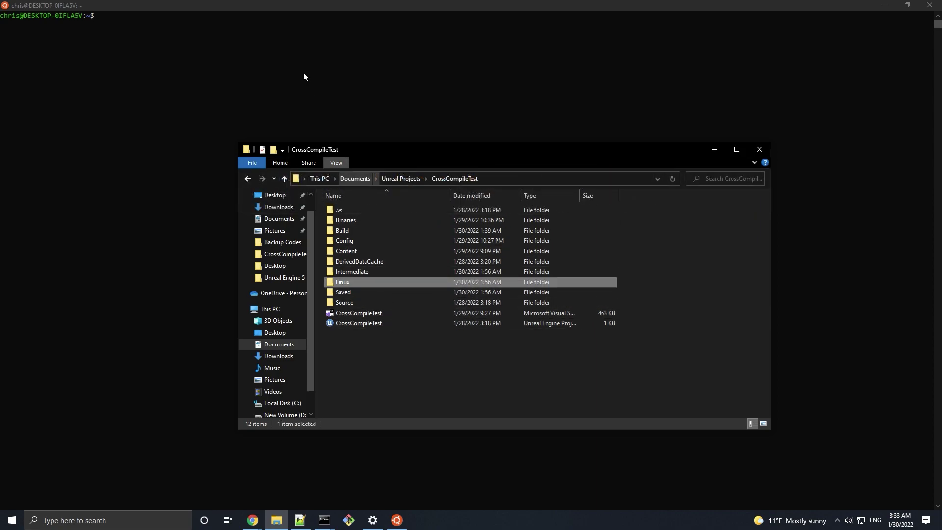
{"action": "left_click", "coordinate": [308, 85]}
{"action": "type", "text": "wslpath"}
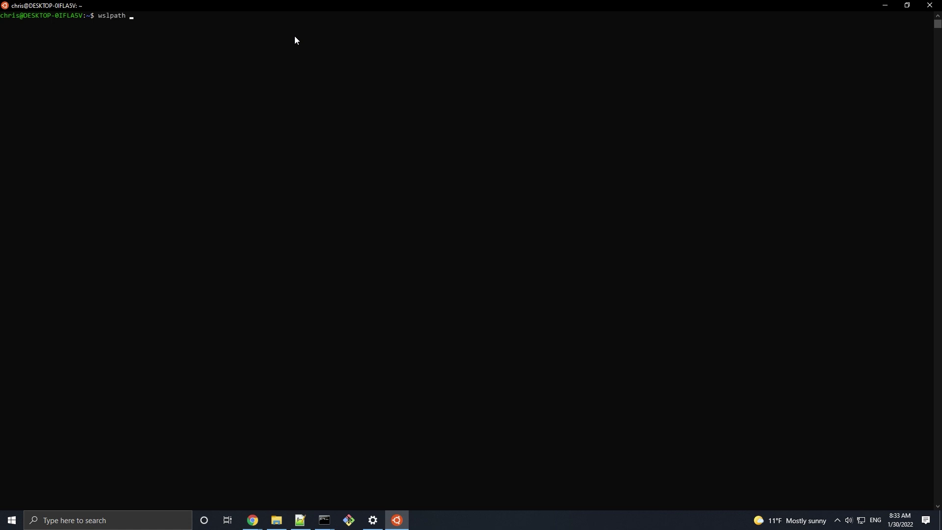
{"action": "key", "text": "ctrl+v"}
{"action": "key", "text": "Return"}
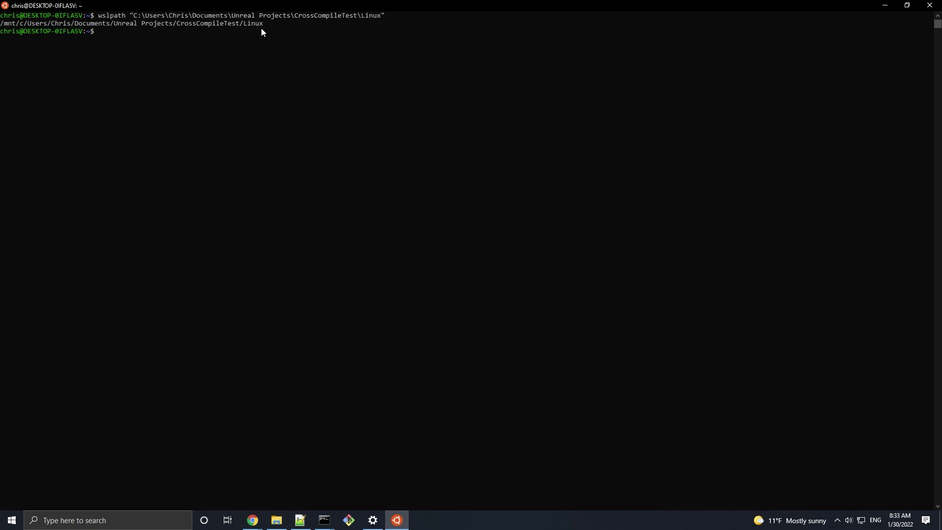
Change directory into the converted /mnt/c Linux folder path, wrapped in quotes
{"action": "left_click_drag", "start_coordinate": [263, 24], "coordinate": [0, 25]}
{"action": "key", "text": "ctrl+c"}
{"action": "type", "text": "cd \""}
{"action": "key", "text": "ctrl+v"}
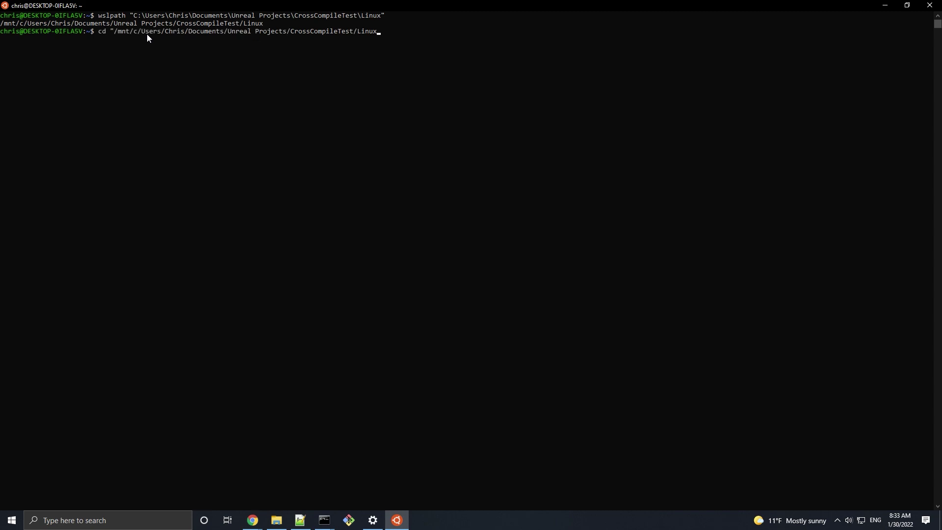
{"action": "type", "text": "\""}
{"action": "key", "text": "Return"}
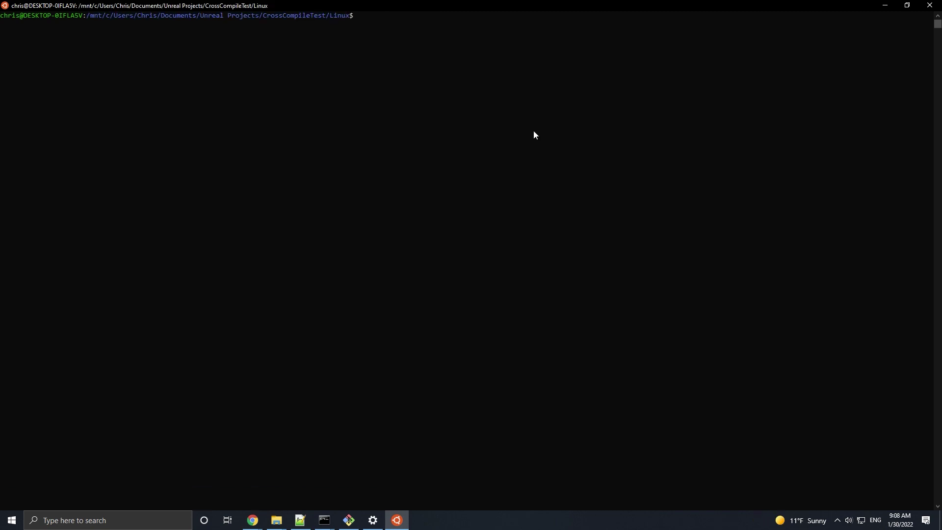
List the folder's files and run ./CrossCompileTest.sh -nullrhi
{"action": "type", "text": "ls"}
{"action": "key", "text": "Return"}
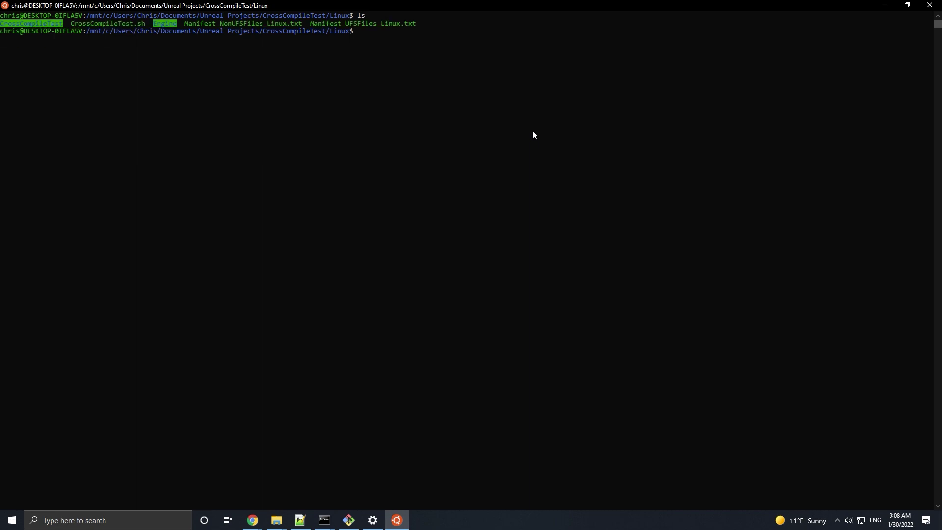
{"action": "double_click", "coordinate": [101, 24]}
{"action": "right_click", "coordinate": [375, 36]}
{"action": "type", "text": "./"}
{"action": "right_click", "coordinate": [375, 34]}
{"action": "type", "text": "-nullrhi"}
{"action": "key", "text": "Return"}
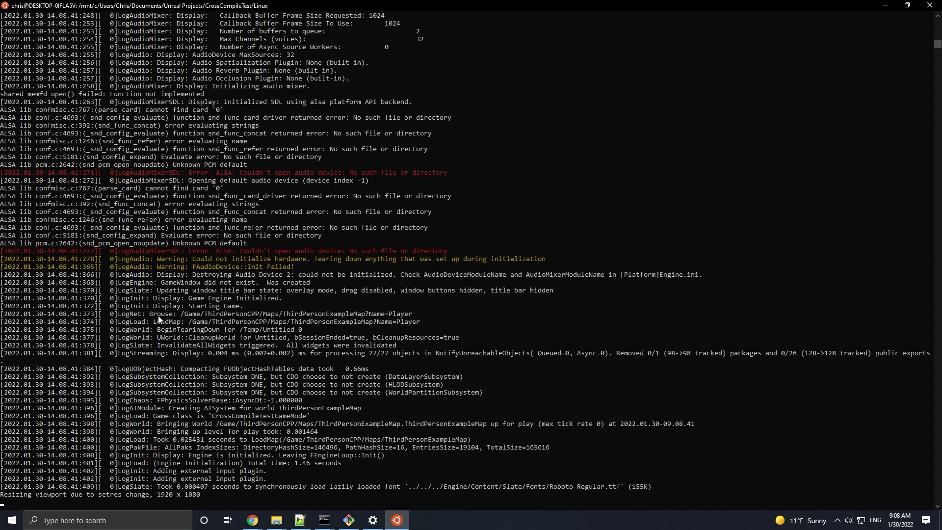
Highlight the ThirdPersonExampleMap LoadMap and 'Engine is initialized' log lines, then stop the game
{"action": "left_click_drag", "start_coordinate": [155, 325], "coordinate": [431, 324]}
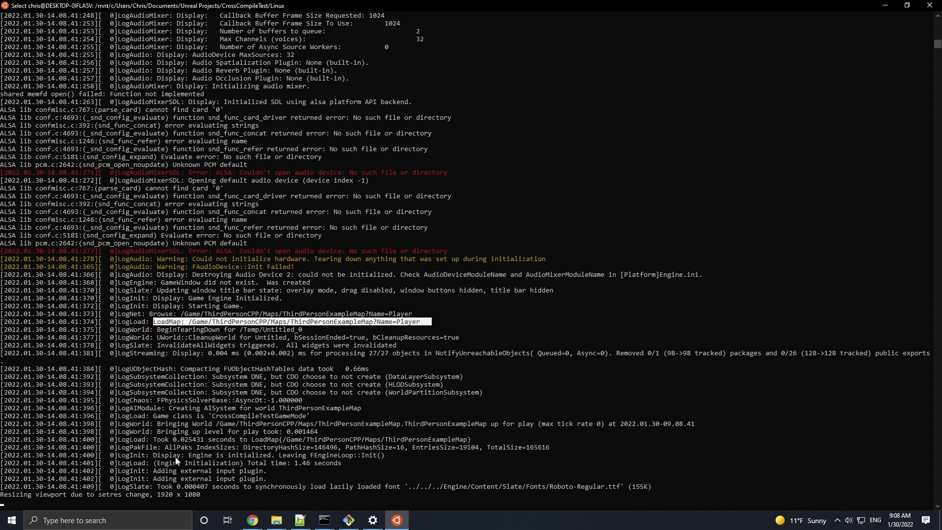
{"action": "left_click_drag", "start_coordinate": [154, 455], "coordinate": [270, 454]}
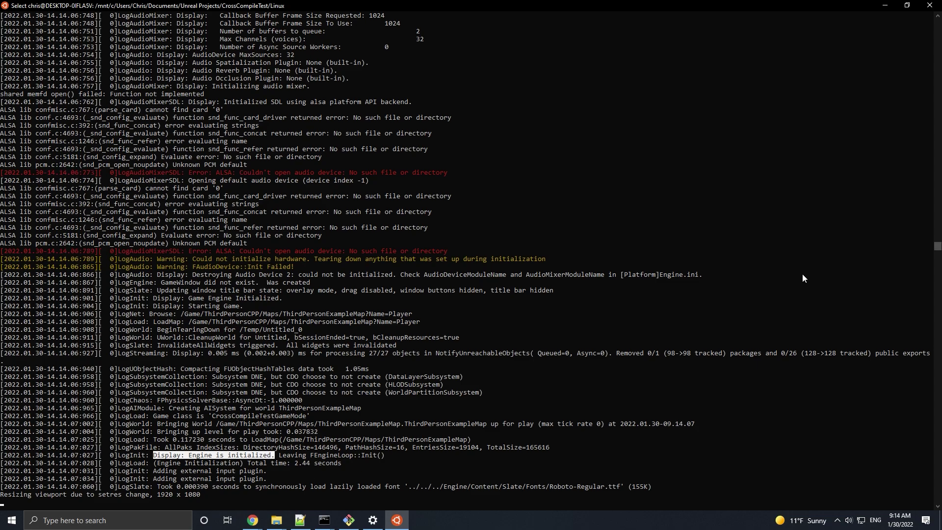
{"action": "key", "text": "ctrl+c"}
{"action": "key", "text": "ctrl+c"}
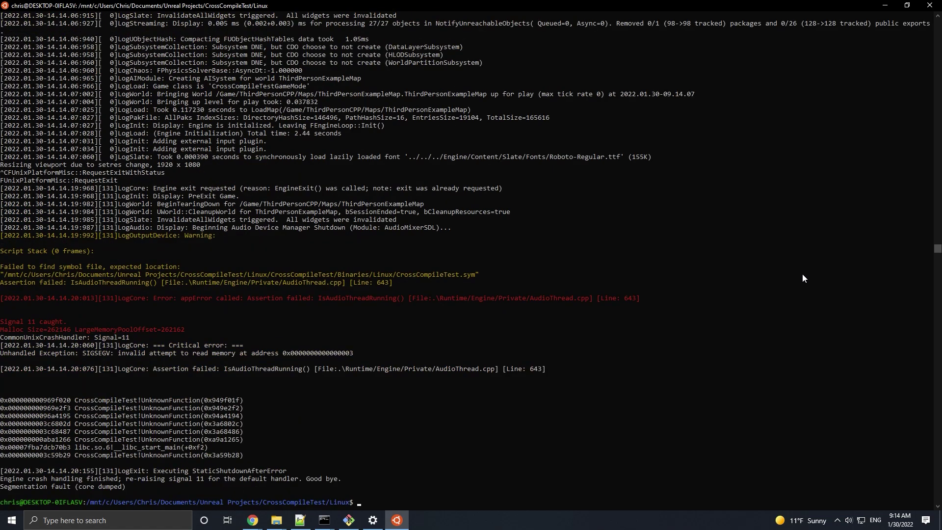